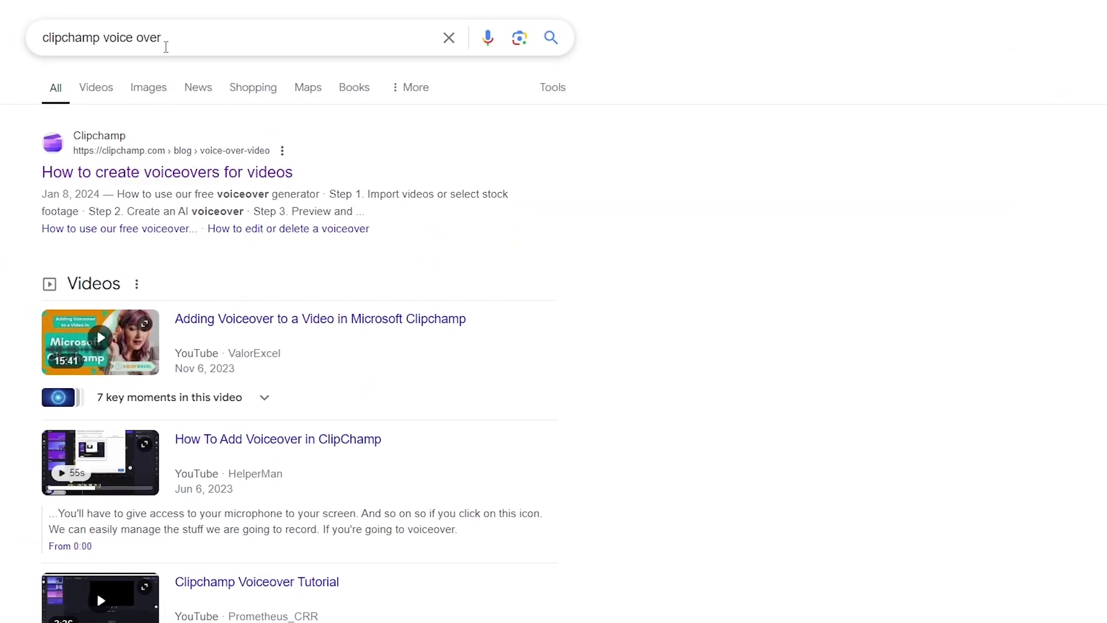
- Open Clipchamp from its voiceover article in the search results and start a new video from scratch
left_click(196, 182)
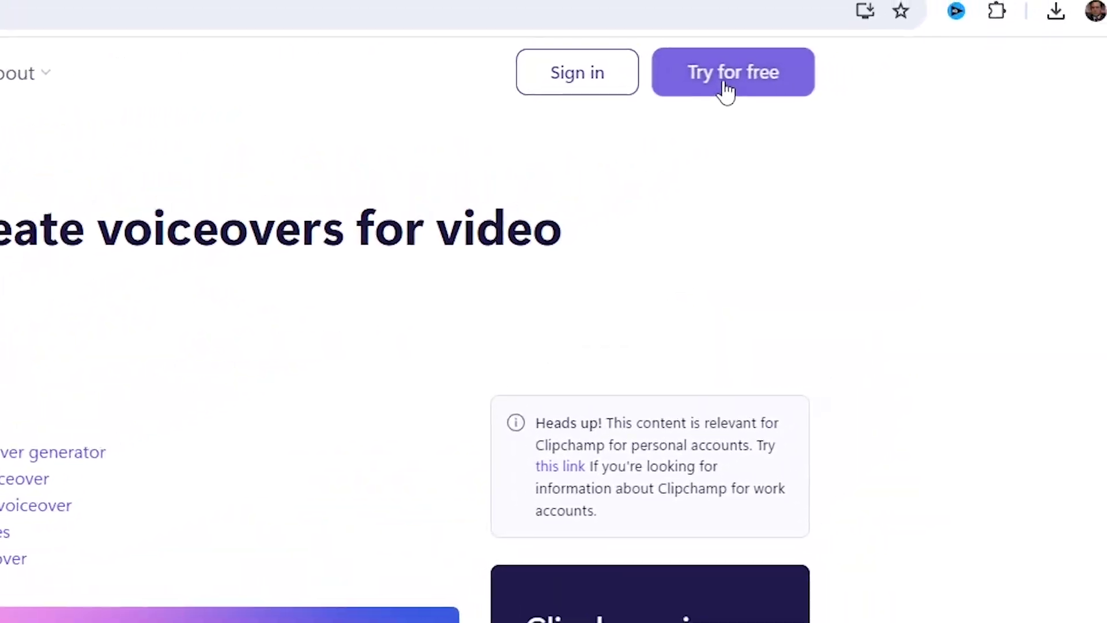
left_click(725, 89)
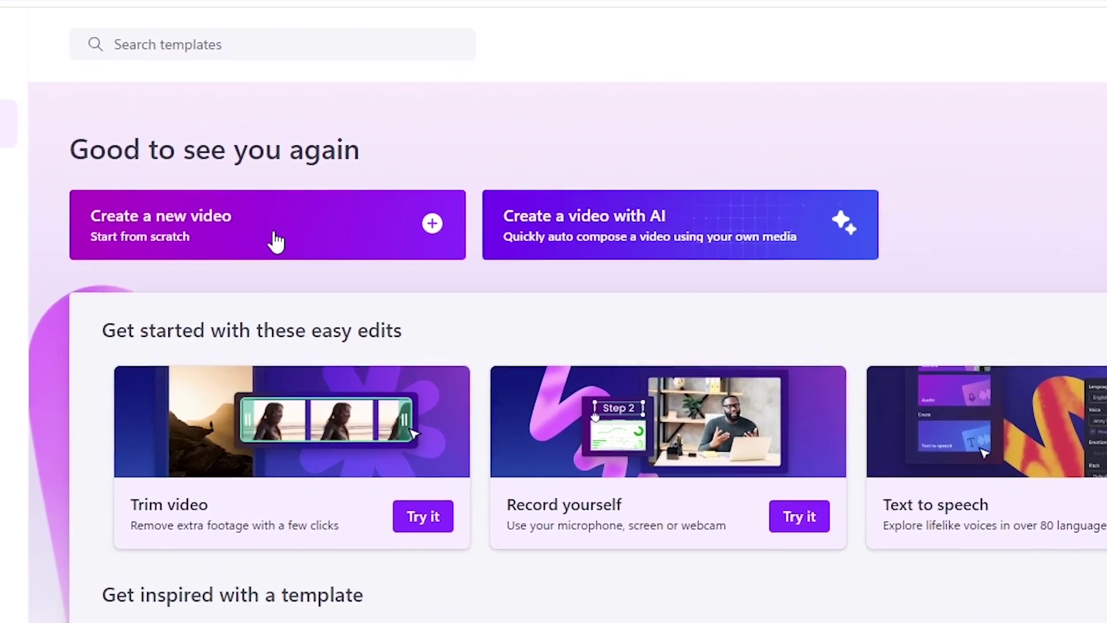
left_click(276, 240)
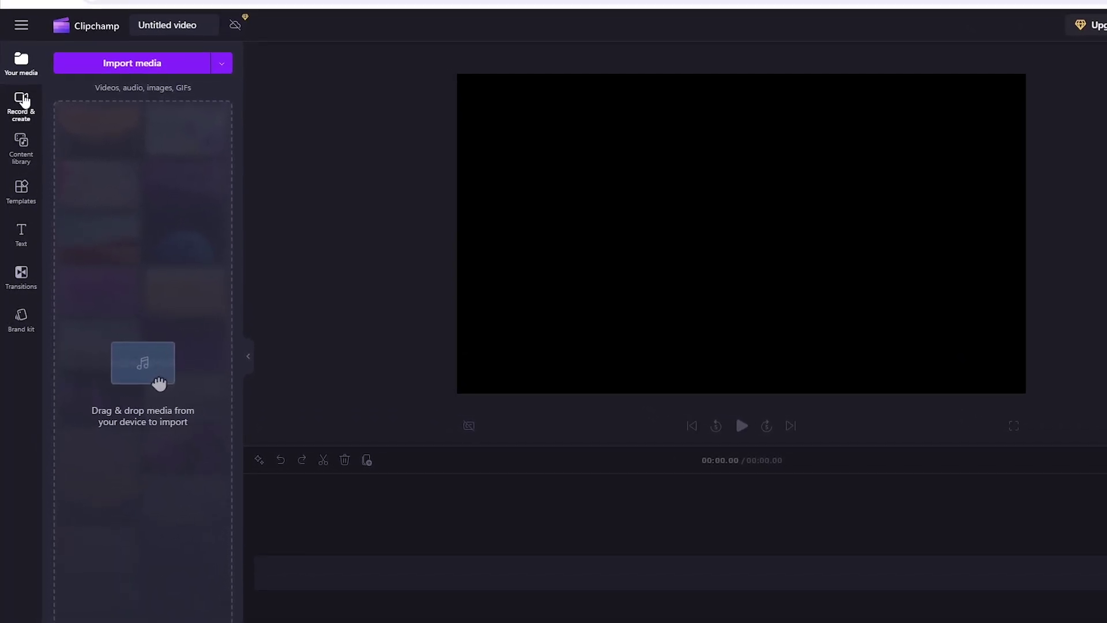
- Add a text-to-speech clip, keep English (United States) as its language and set its voice to Christopher
left_click(22, 100)
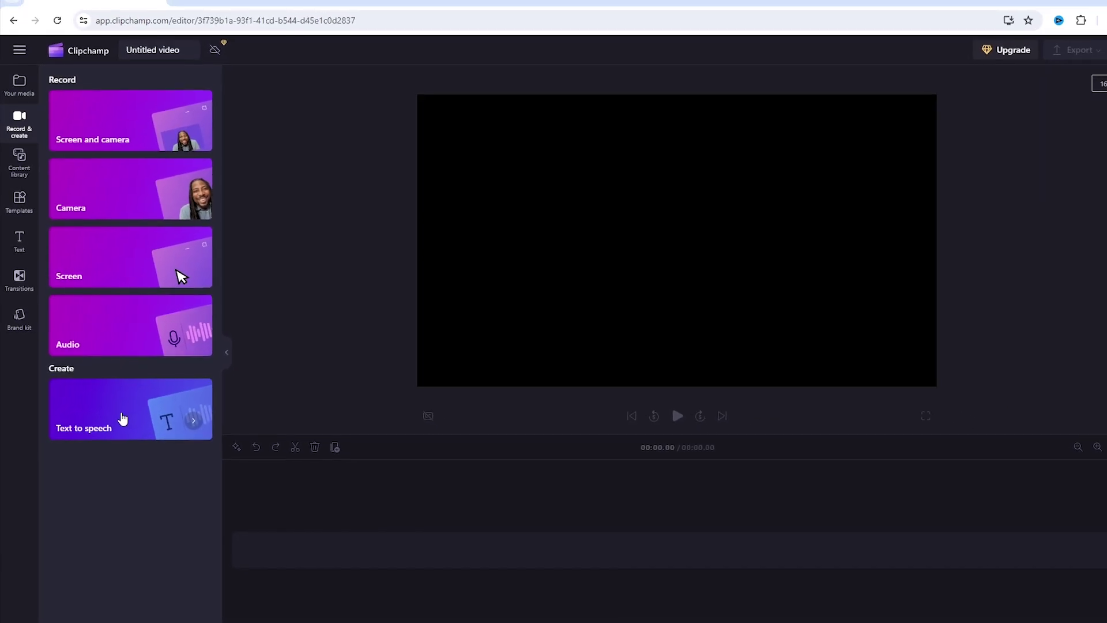
left_click(132, 415)
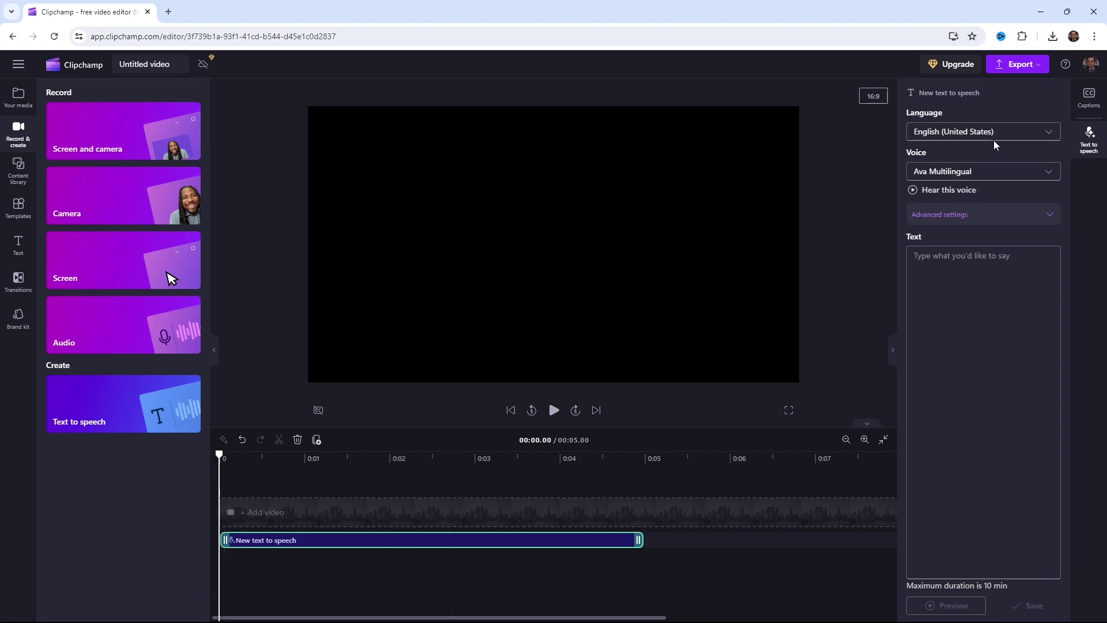
left_click(1018, 138)
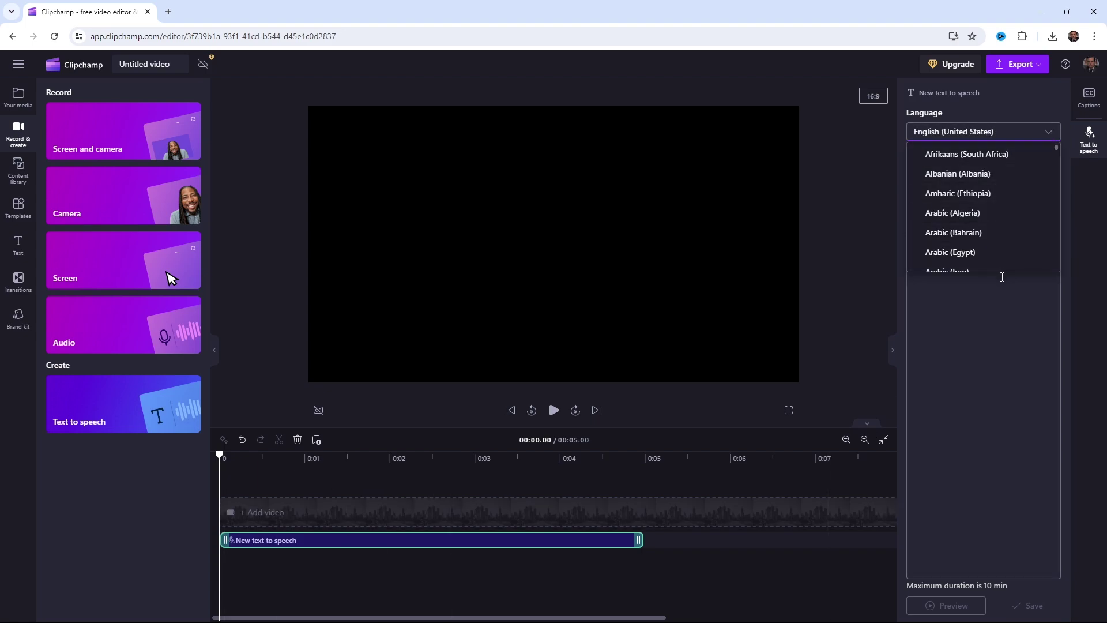
left_click(1017, 134)
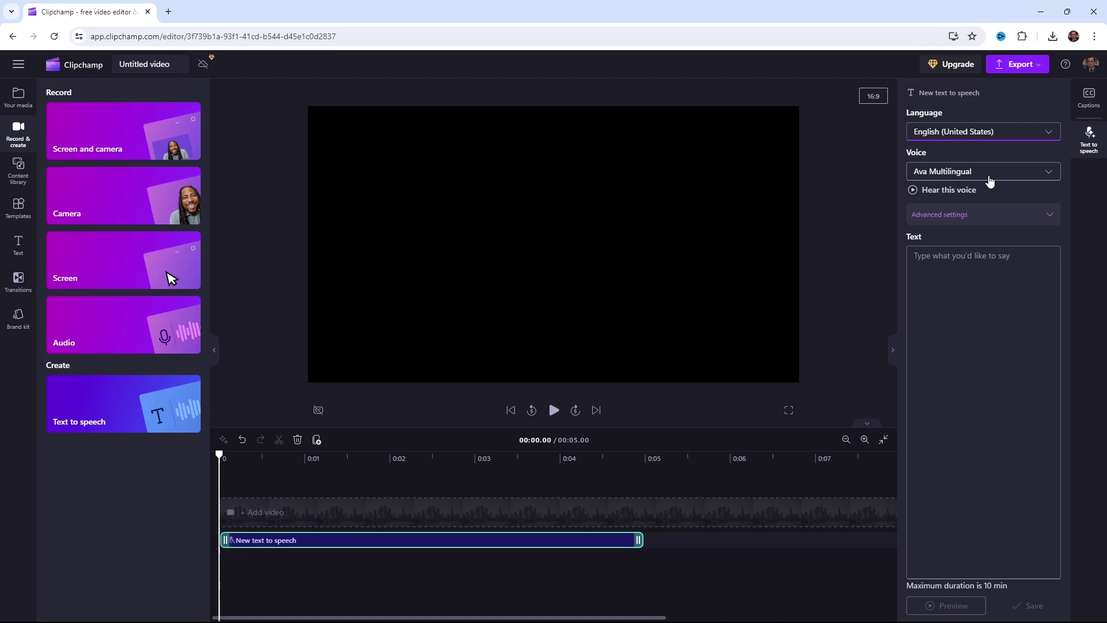
left_click(989, 176)
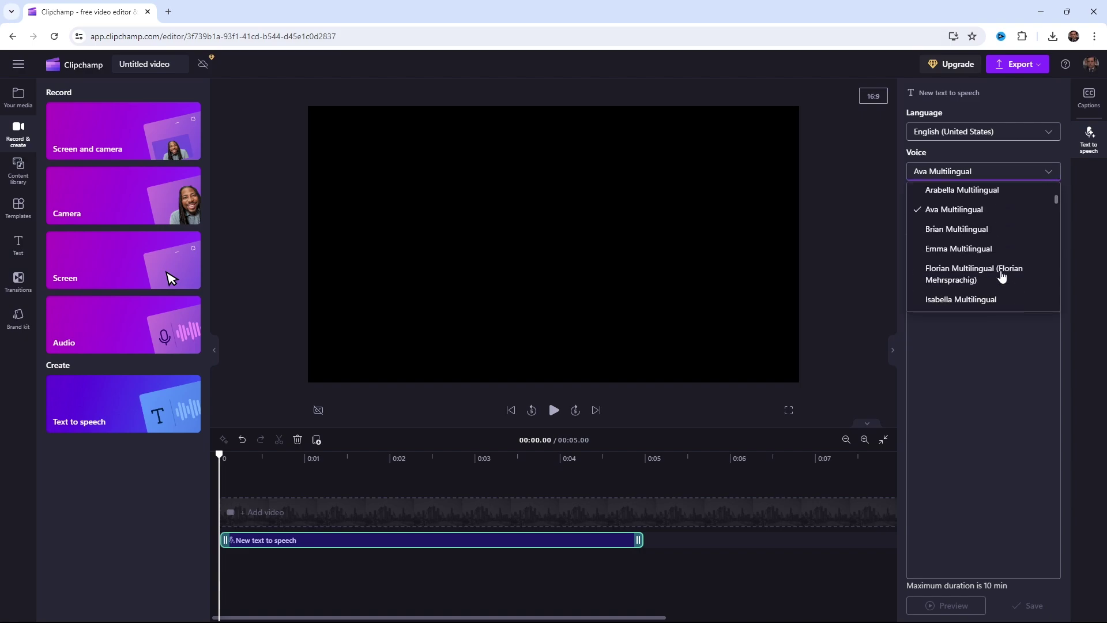
scroll(1001, 277, "down", 10)
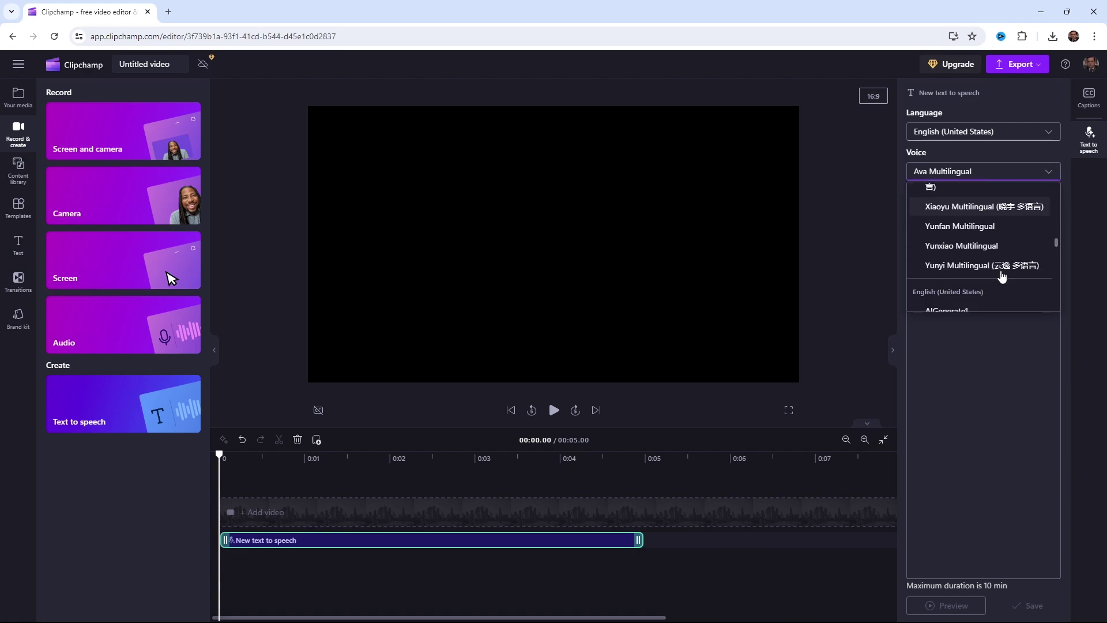
scroll(1002, 276, "down", 5)
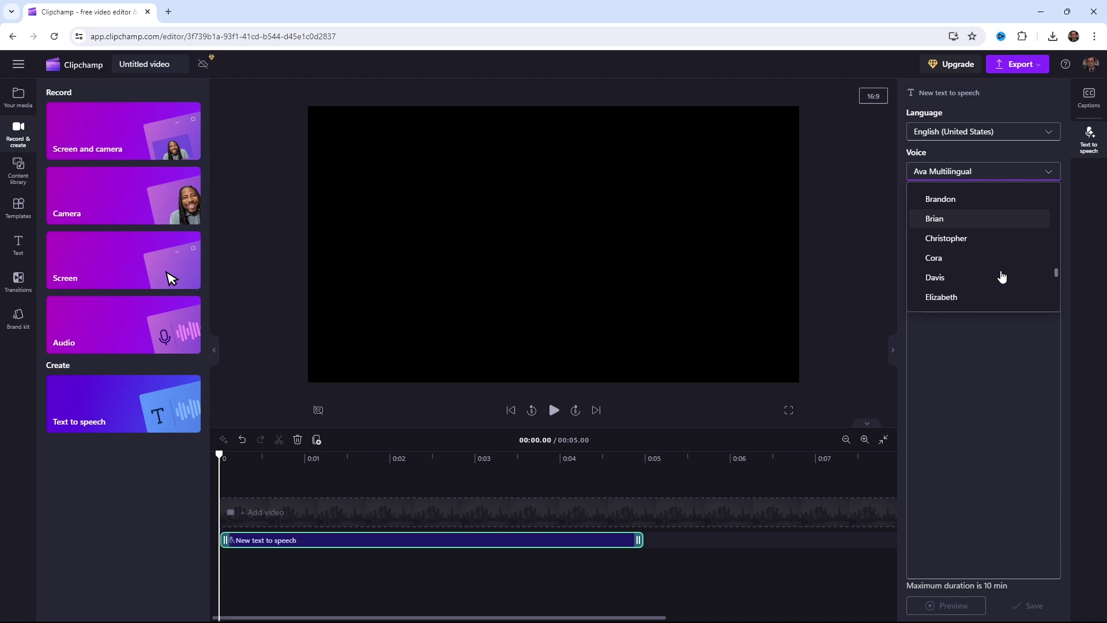
left_click(967, 243)
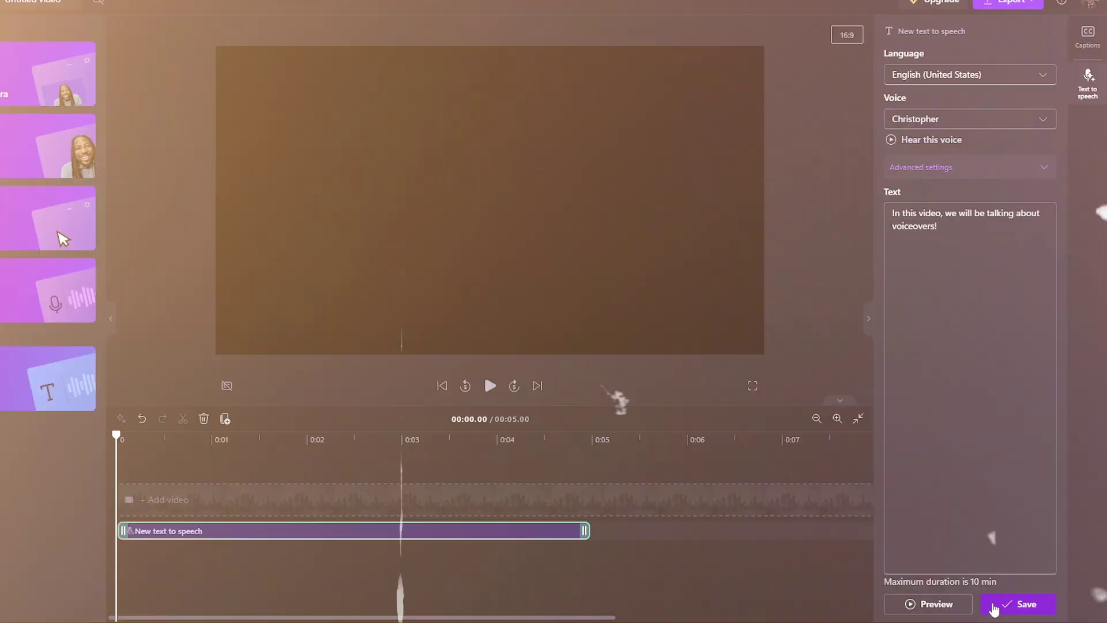
- Save the speech text "In this video, we will be talking about voiceovers!" to the timeline and export the video
left_click(990, 534)
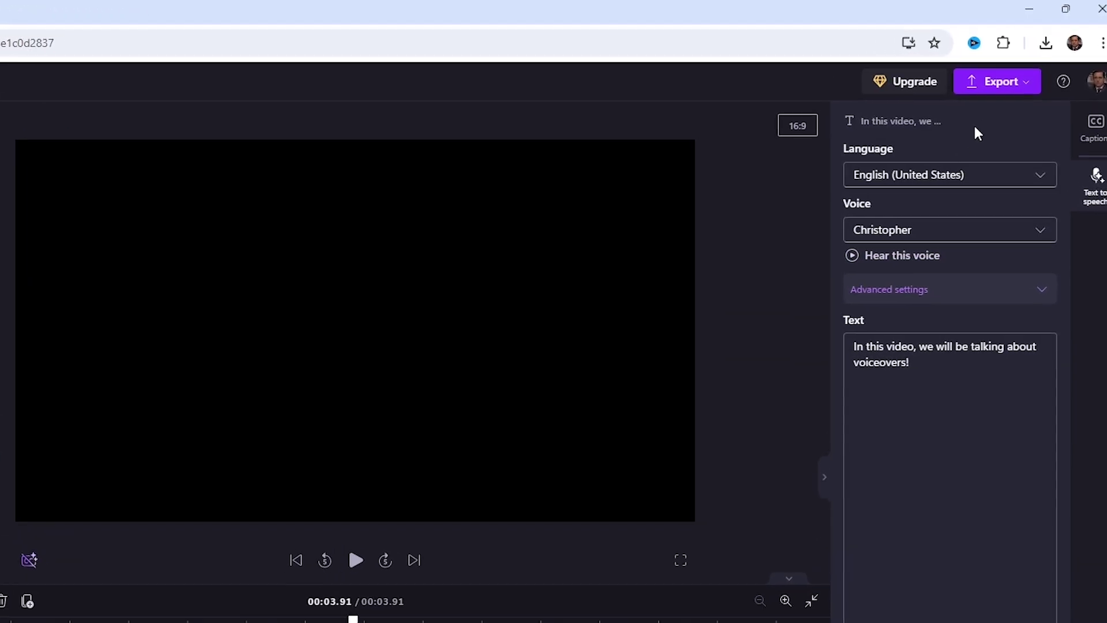
left_click(996, 97)
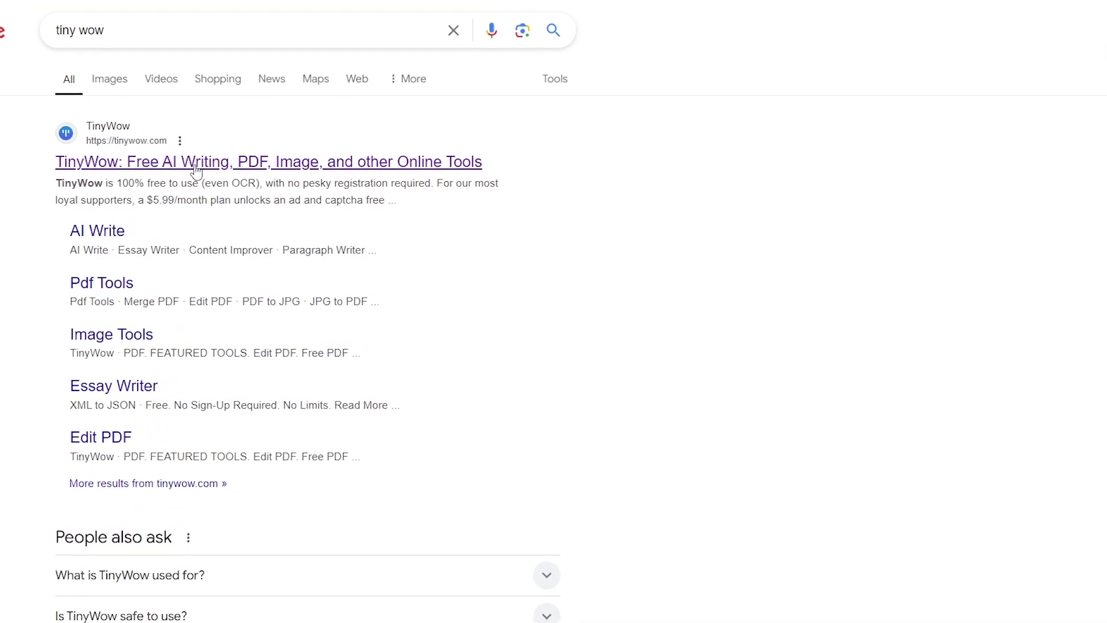
- Open the TinyWow website from the search results and go to its MP4 to MP3 converter
left_click(193, 168)
mouse_move(517, 74)
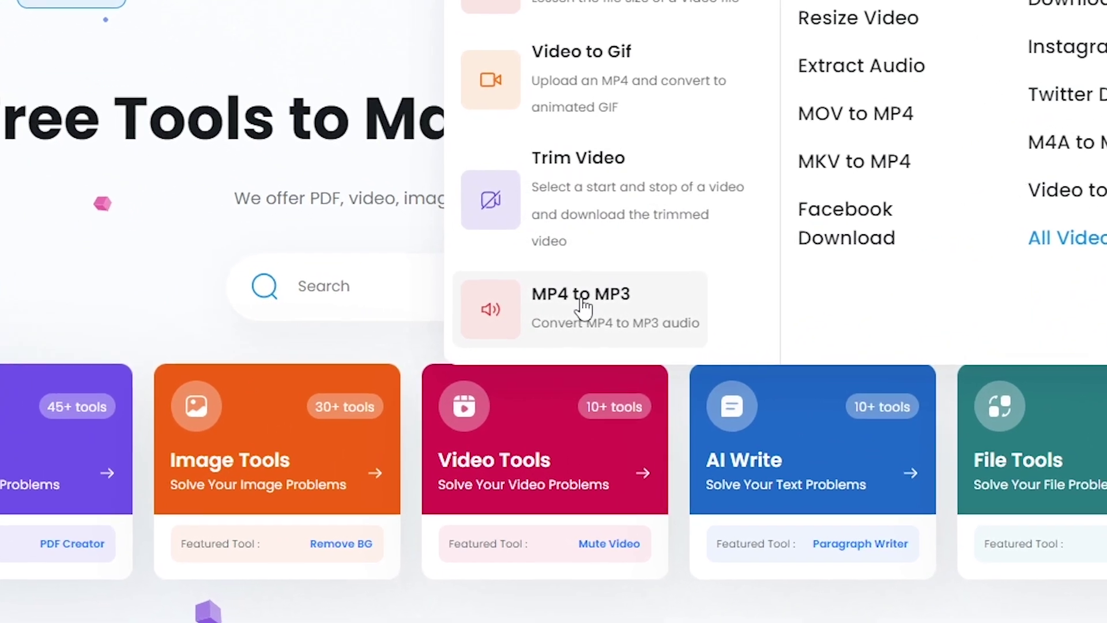
left_click(583, 306)
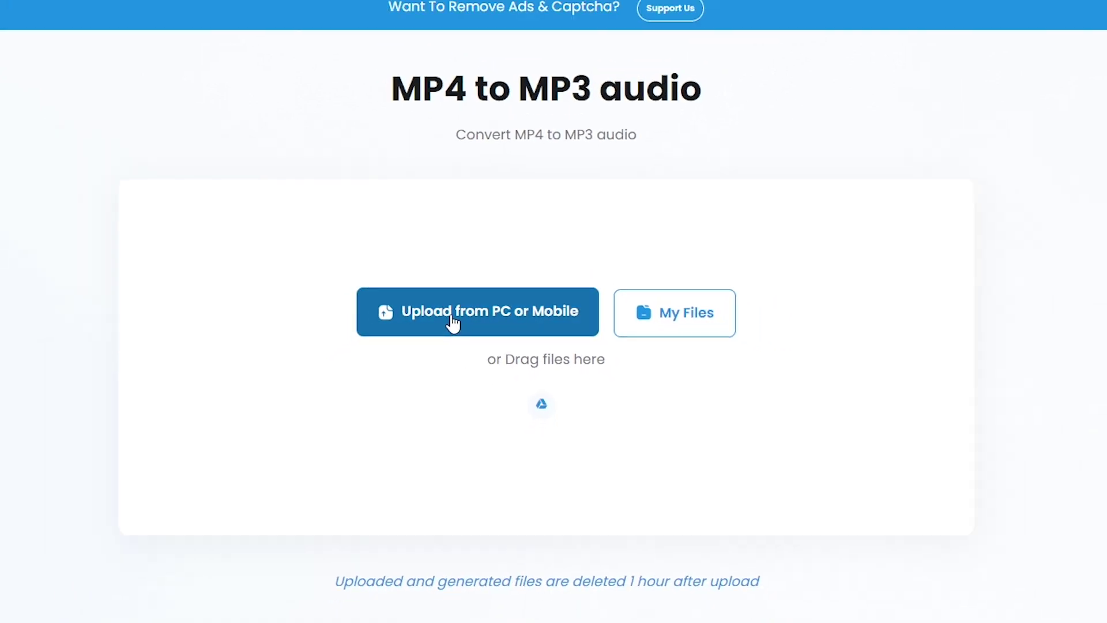
- Convert "Untitled video - Made with Clipchamp (2)" from Downloads to MP3 and save the result to the device
left_click(452, 321)
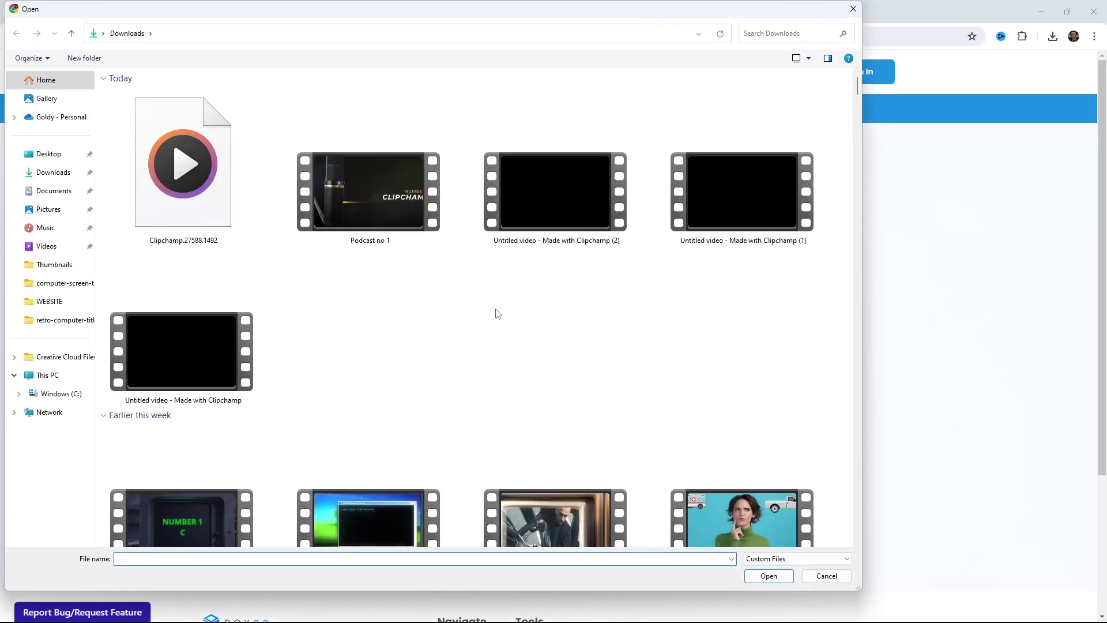
left_click(558, 229)
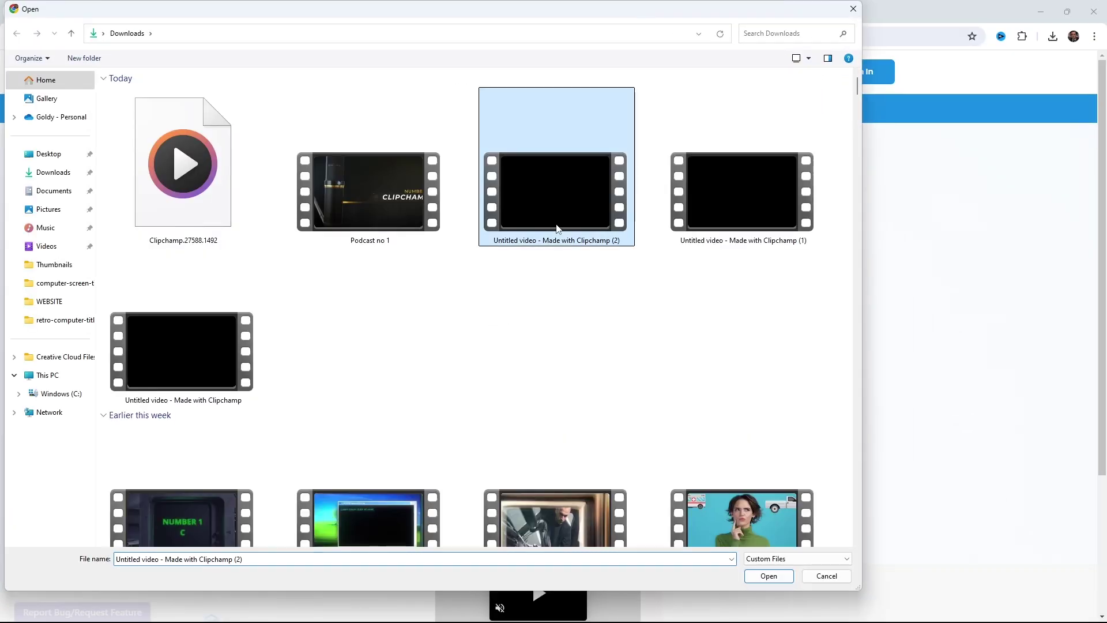
left_click(768, 576)
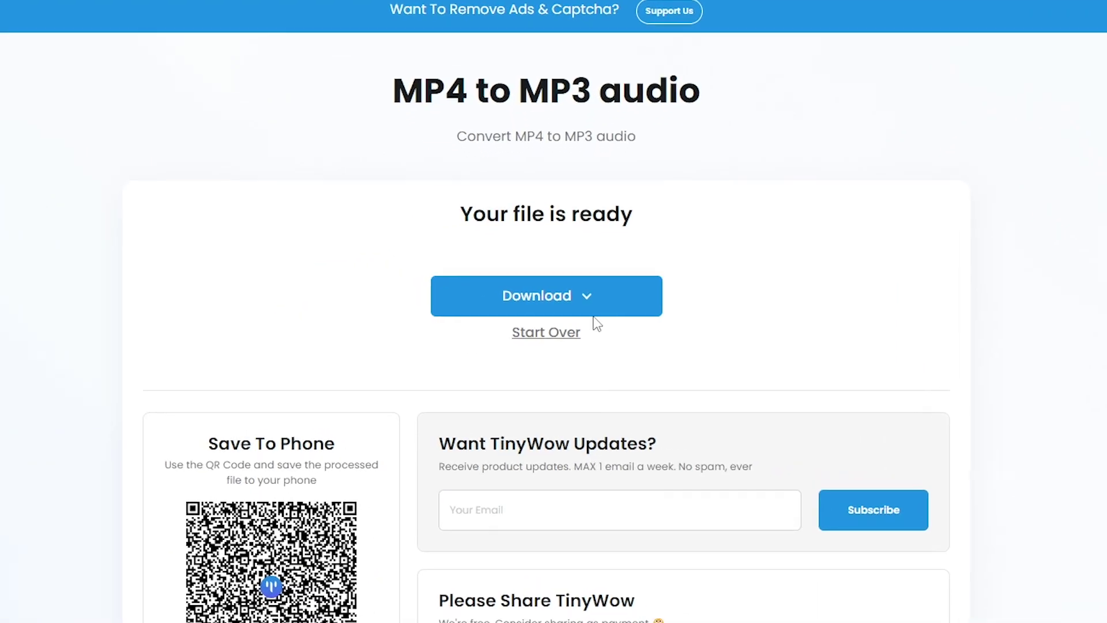
left_click(583, 294)
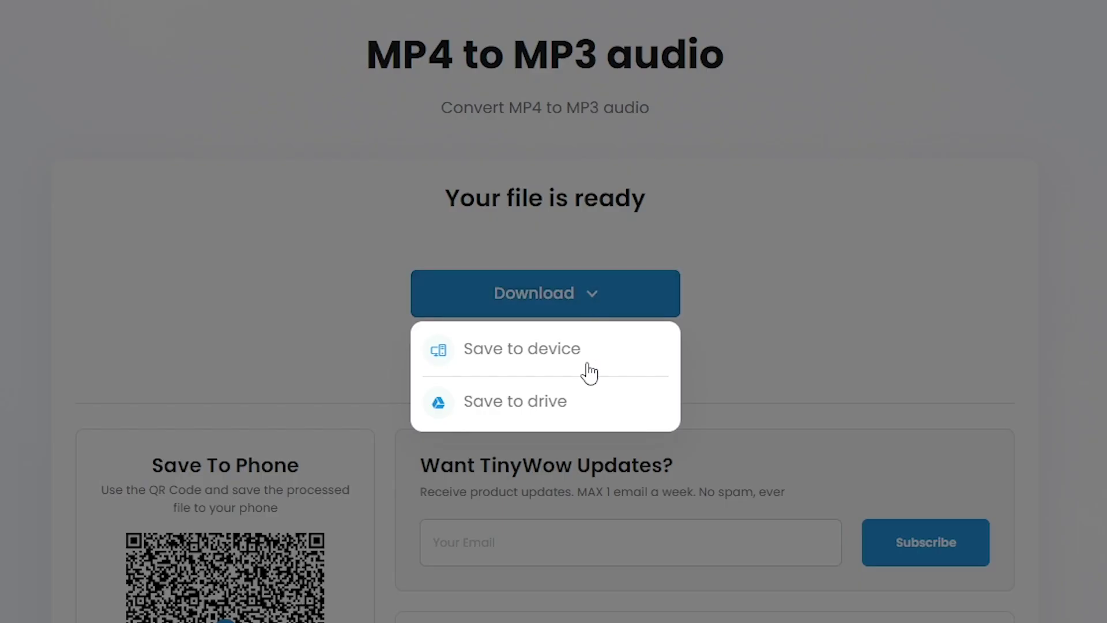
left_click(587, 365)
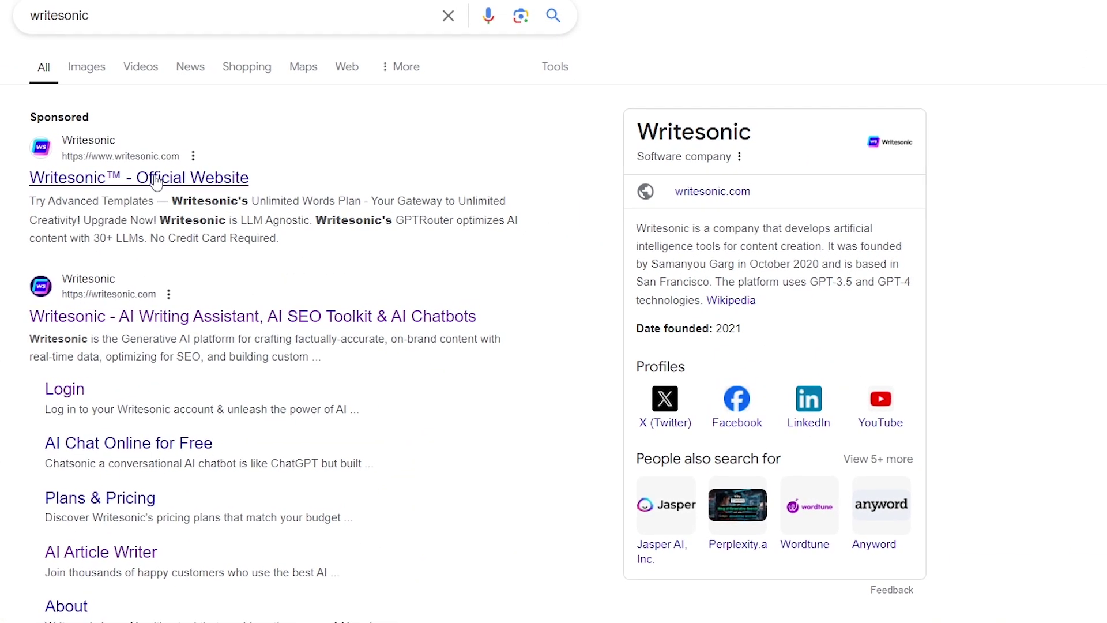
- Open the official Writesonic website from the search results, sign in and go to the Audiosonic tool
left_click(164, 181)
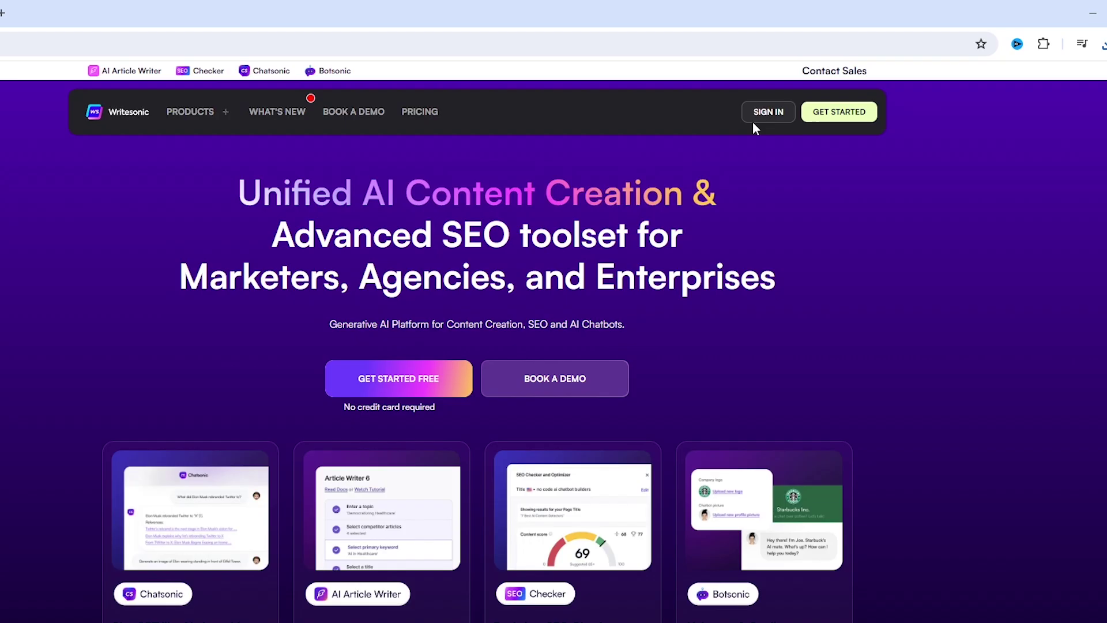
left_click(699, 218)
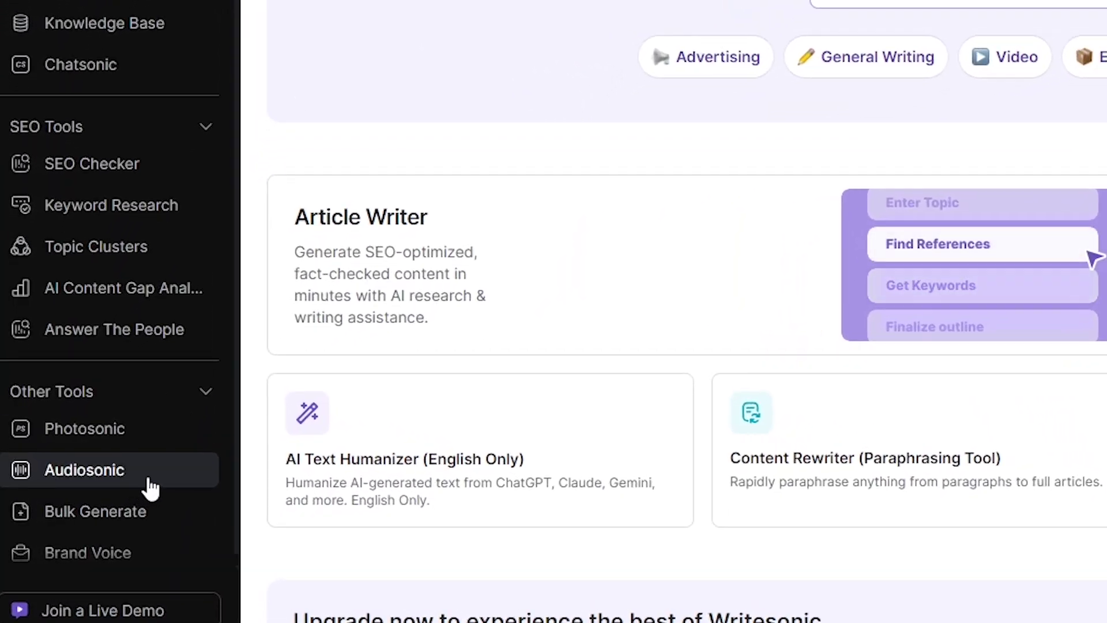
left_click(151, 486)
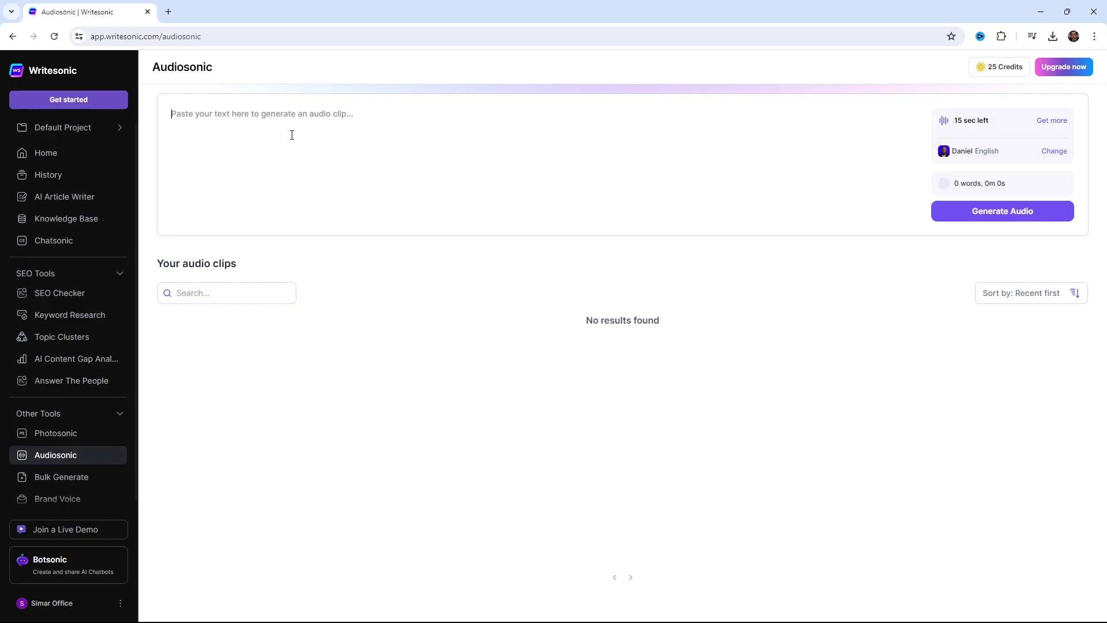
- Generate audio in the Daniel voice from "In this video we will be talking about voiceovers. This is the Second website to generate voiceovers. So enjoy the video."
type("In this video we will be talking about voiceovers. This is the Second website to generate voiceovers. So enjoy the video")
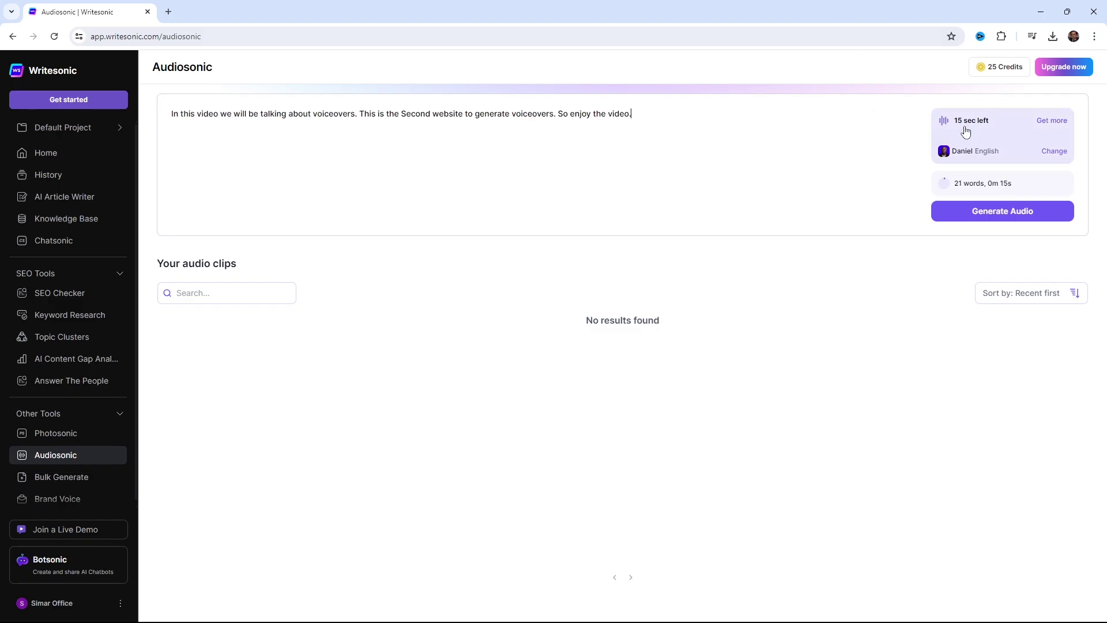
left_click(983, 151)
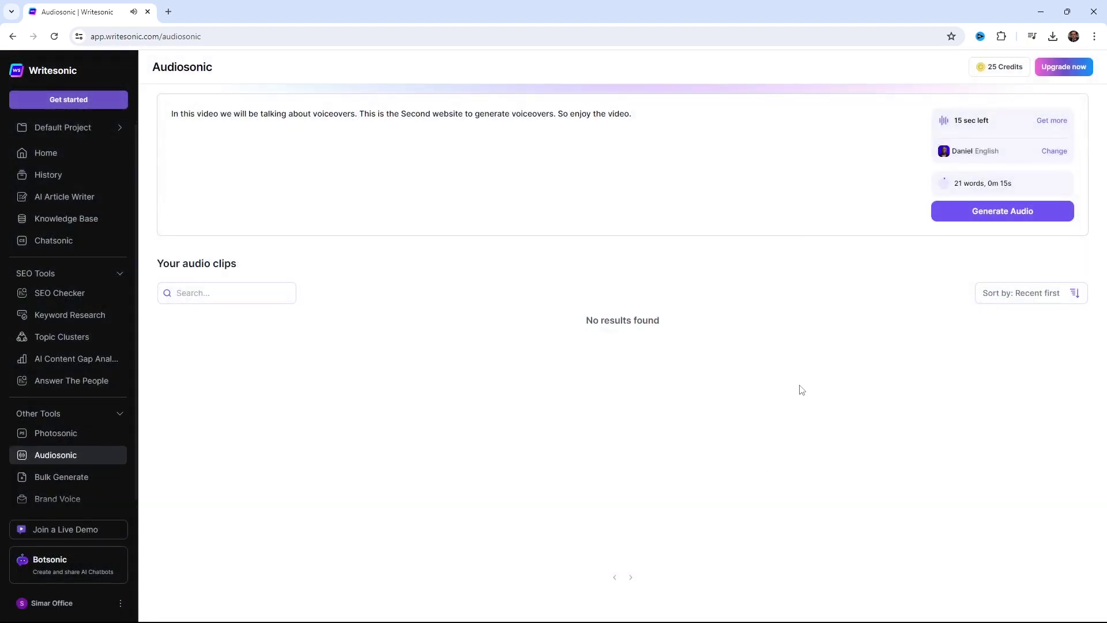
left_click(1002, 214)
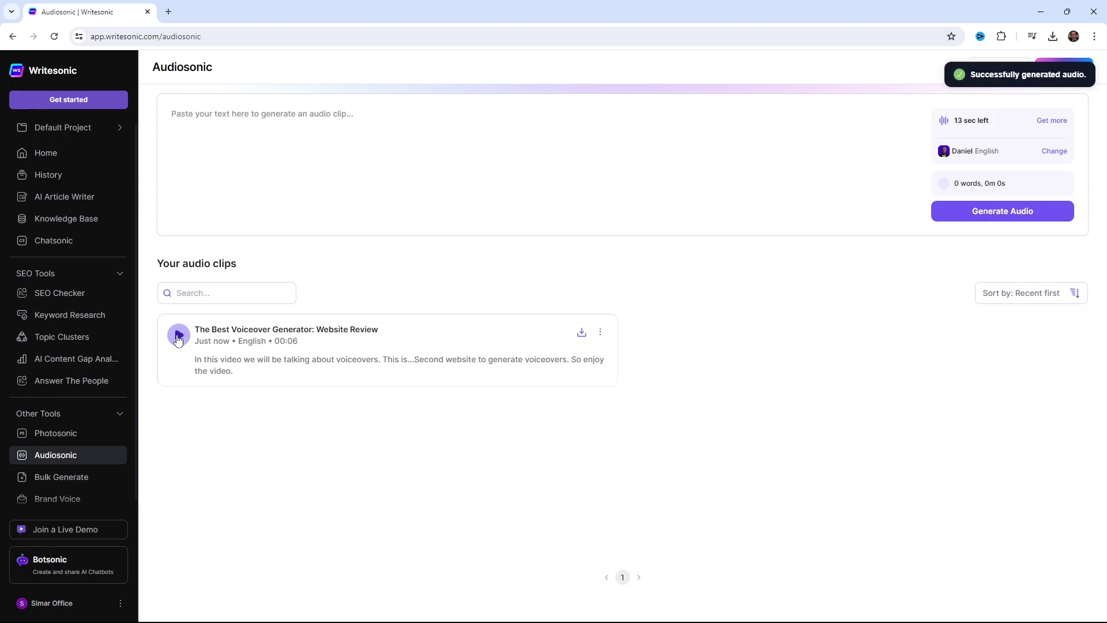
- Play the generated Audiosonic clip and download its audio file
left_click(178, 337)
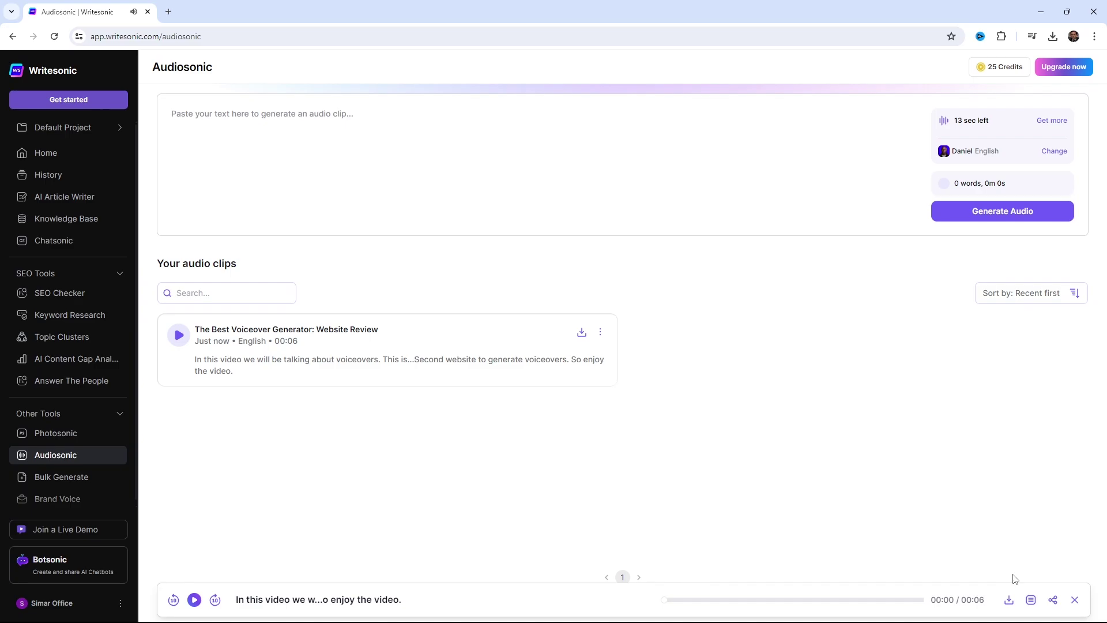
left_click(1009, 601)
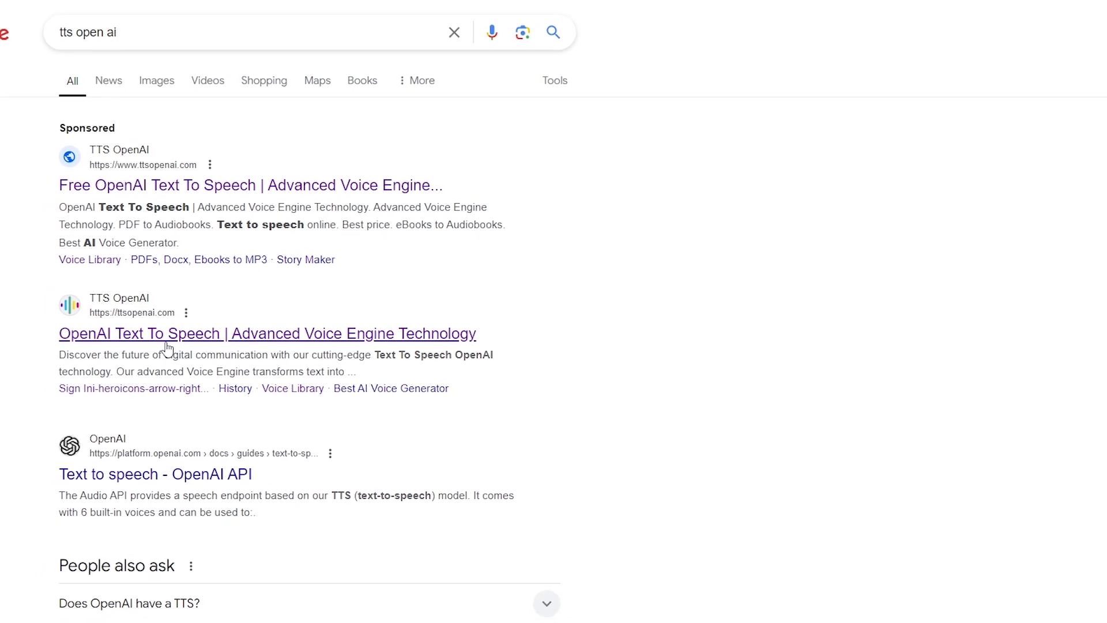
- Open TTS OpenAI, enter "In this video we will be talking about voiceovers. This is the Third website to generate voiceovers." and select the Theresa system voice
left_click(137, 345)
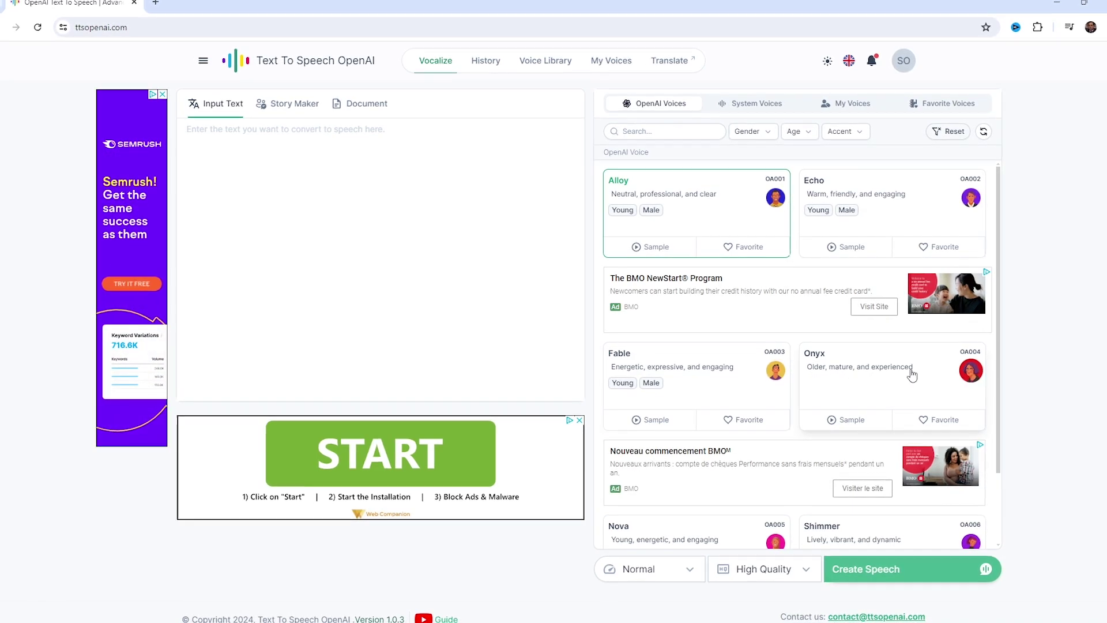
left_click(756, 106)
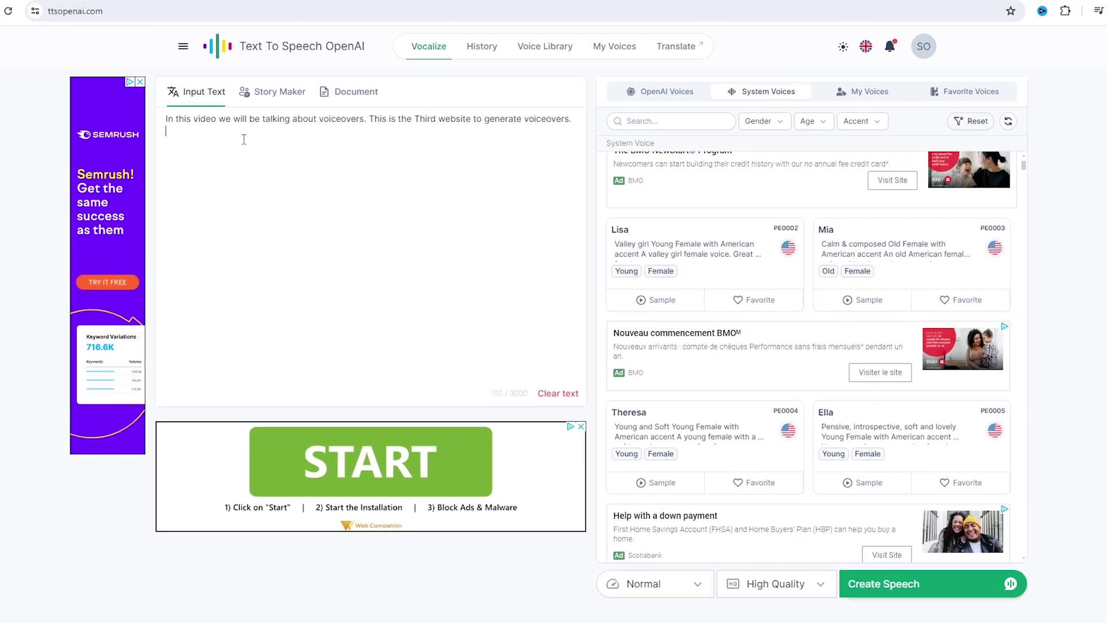
left_click(701, 436)
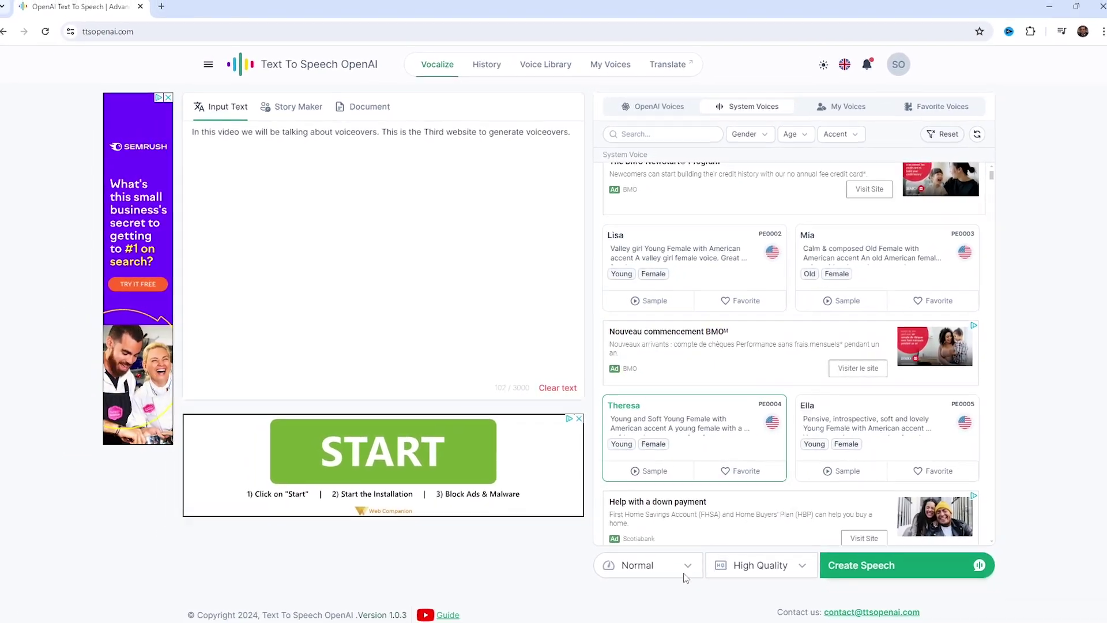
- Create the speech at Normal speed in High Quality and open the result in the history
left_click(685, 577)
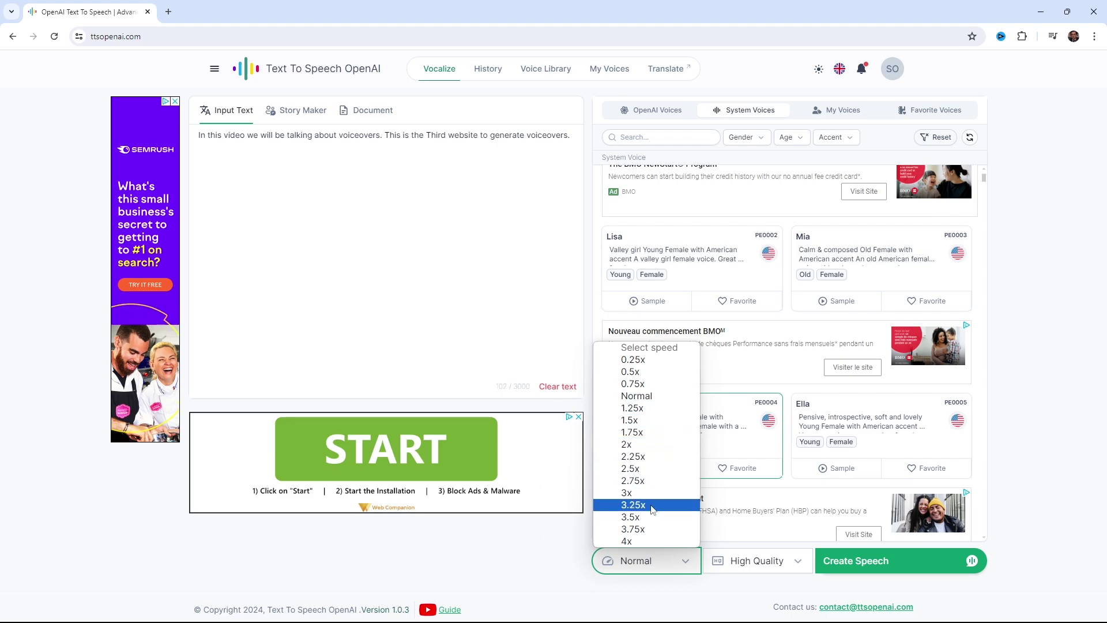
left_click(737, 564)
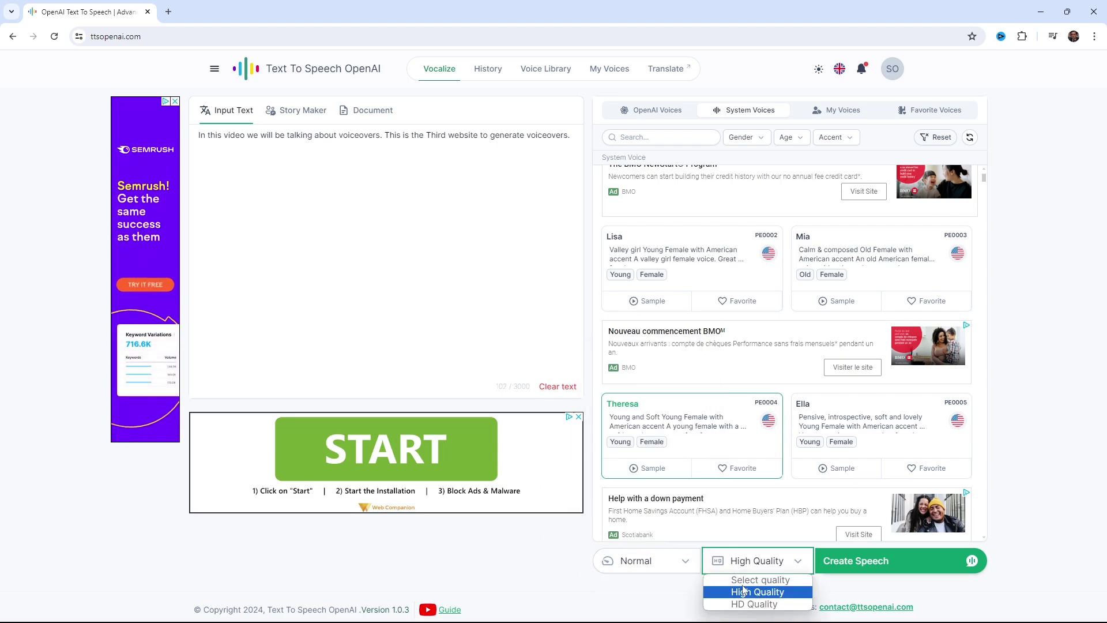
left_click(852, 557)
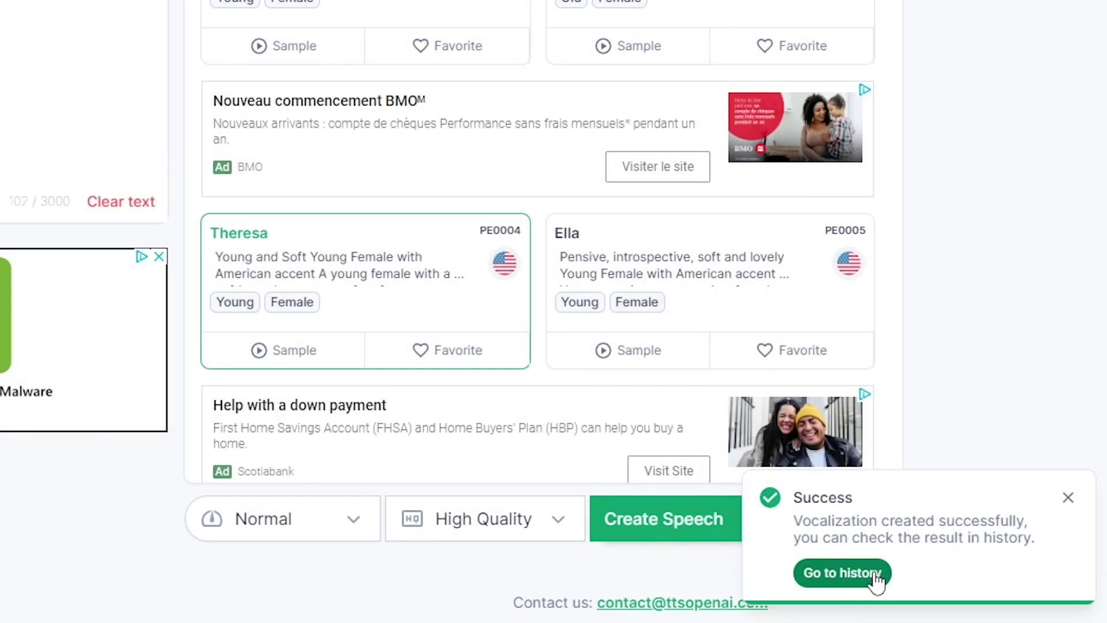
left_click(875, 574)
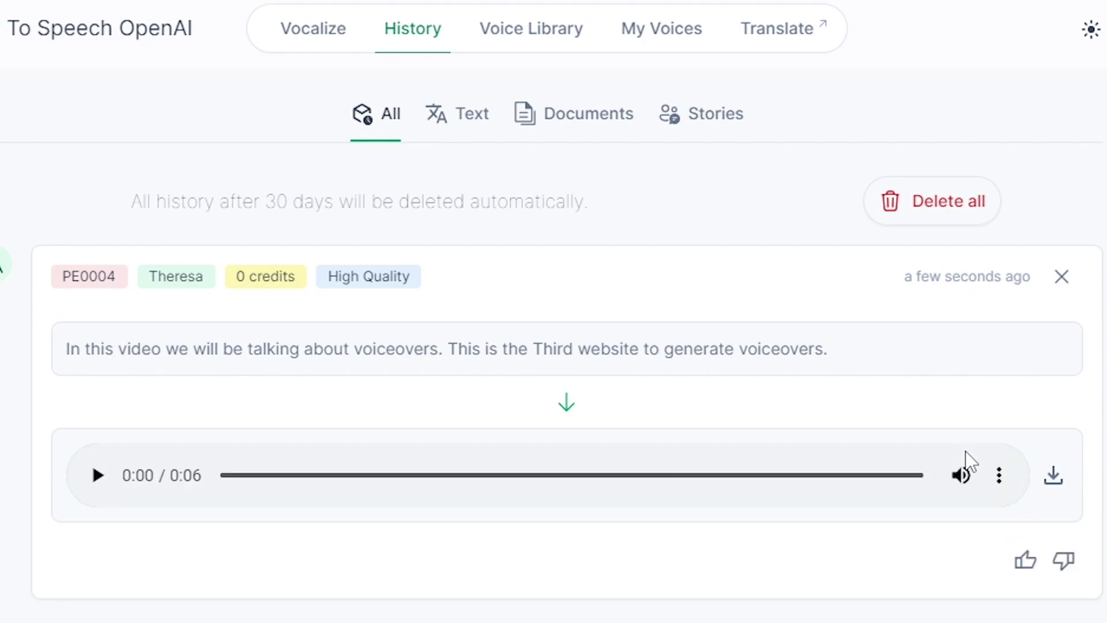